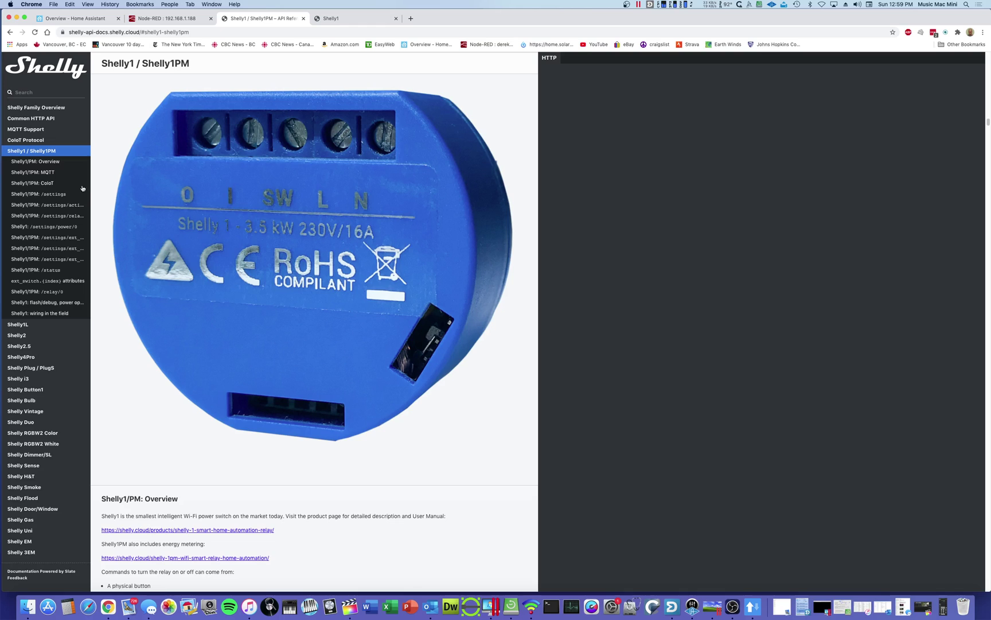
Browse the Shelly1/1PM CoIoT and MQTT topic sections, then the /settings/actions reference
click(39, 184)
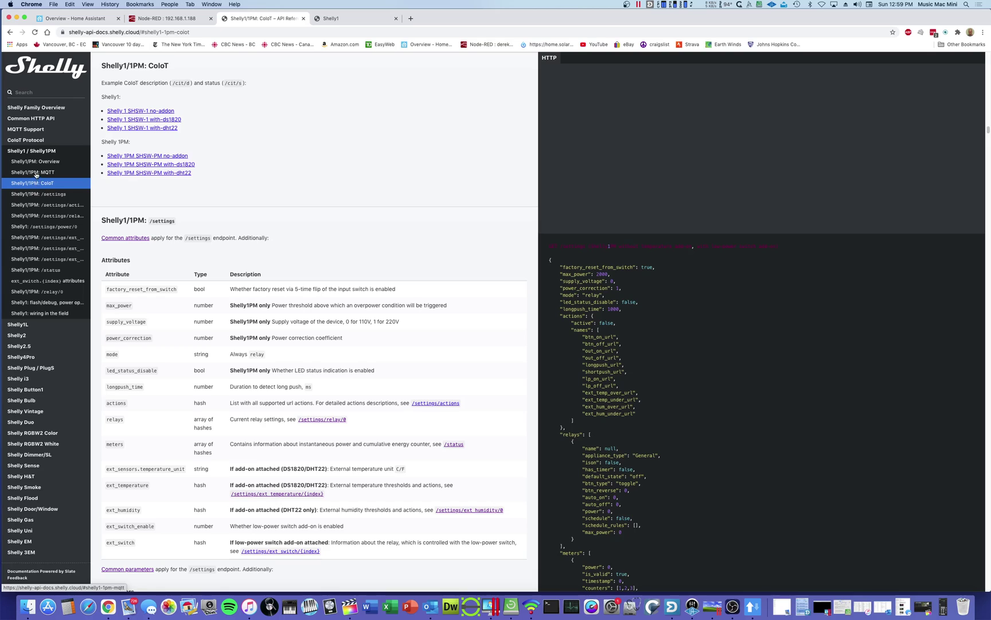
click(37, 175)
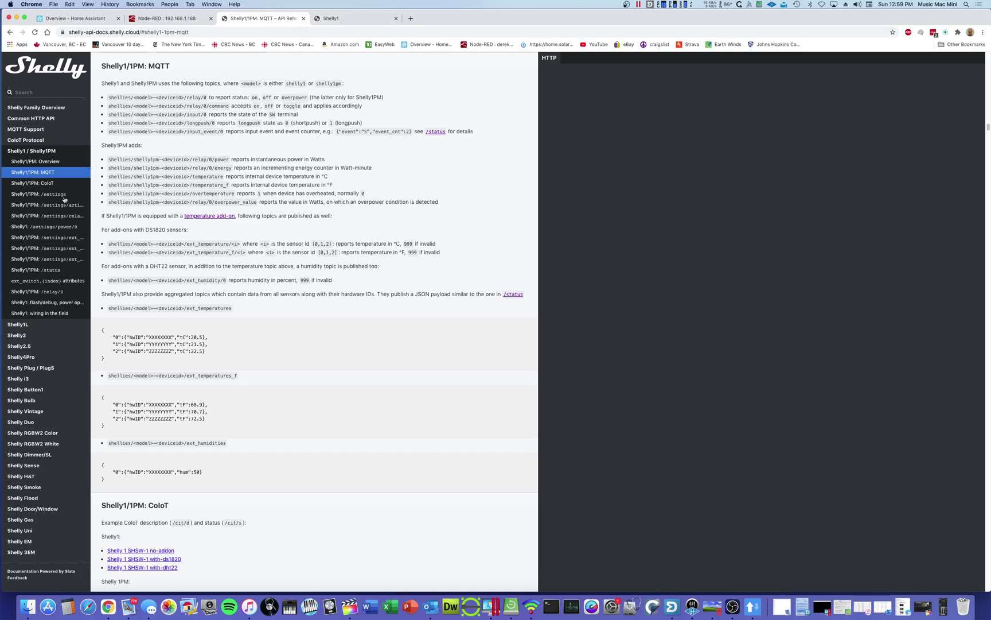
click(51, 209)
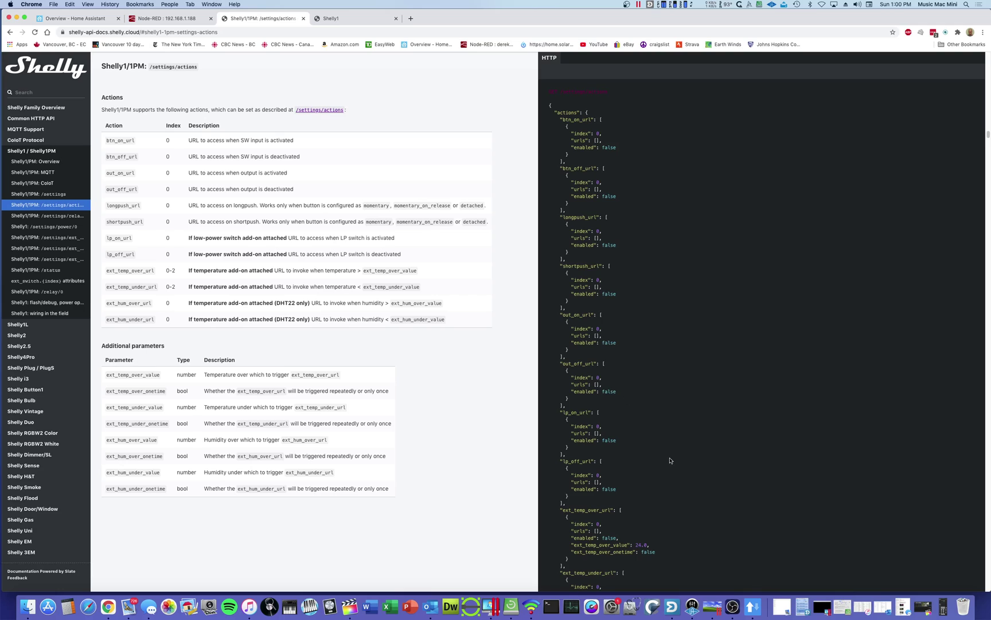
click(754, 607)
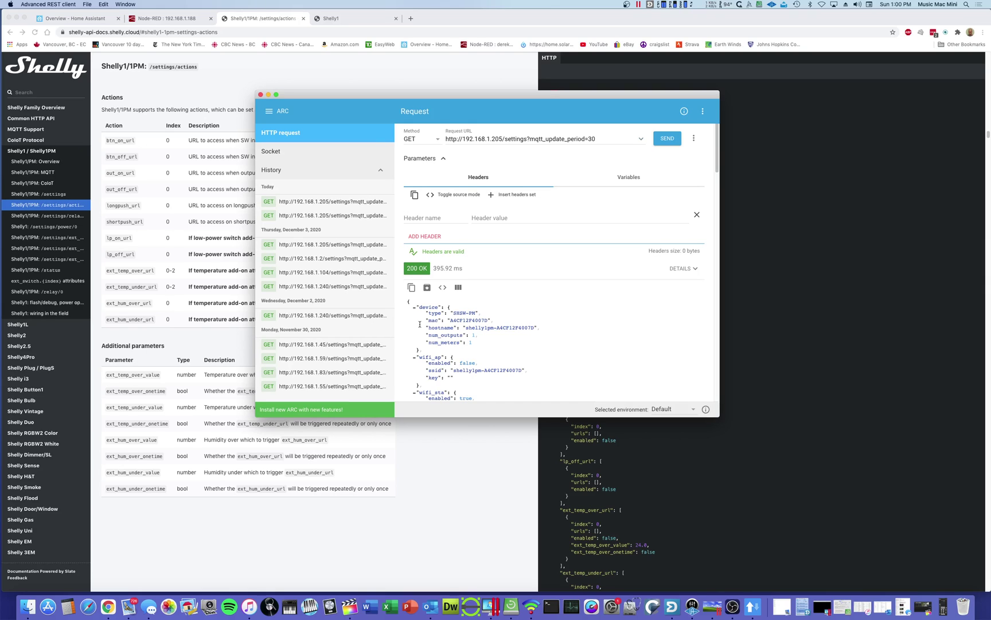
click(438, 141)
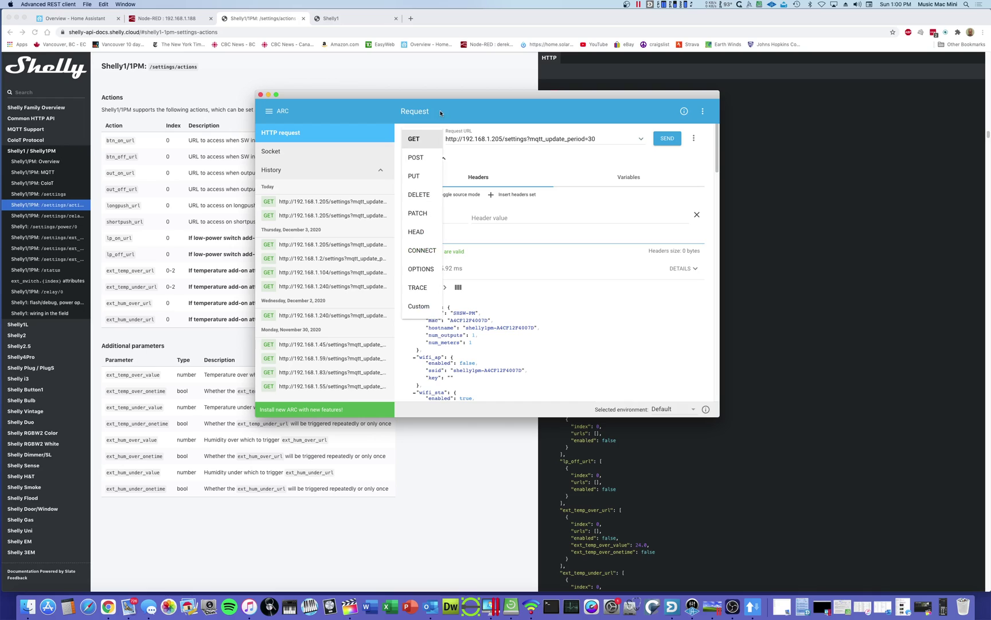
click(440, 112)
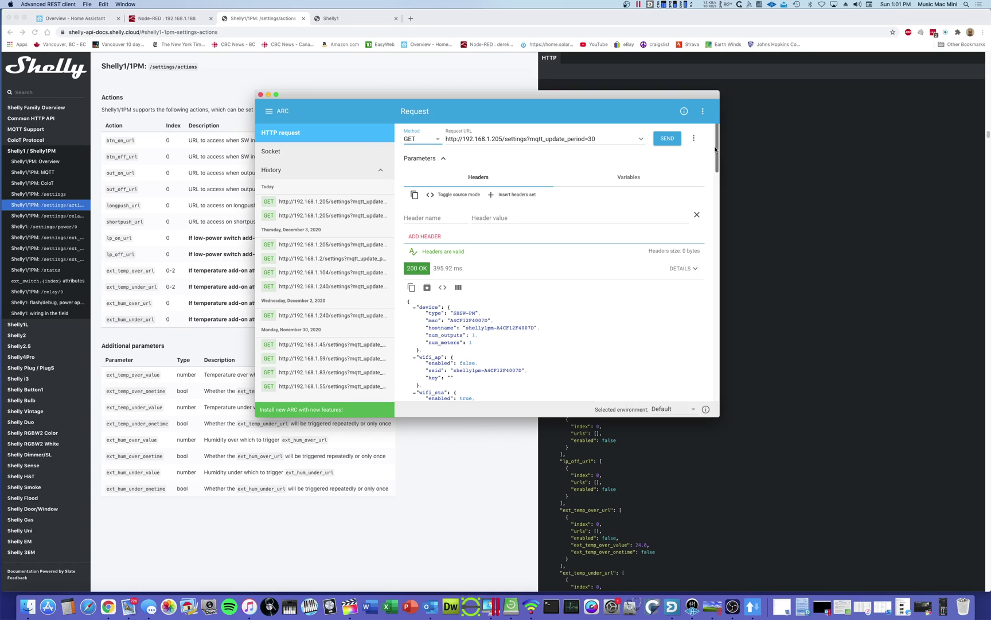
click(665, 139)
scroll(718, 155, down, 1)
scroll(718, 155, down, 8)
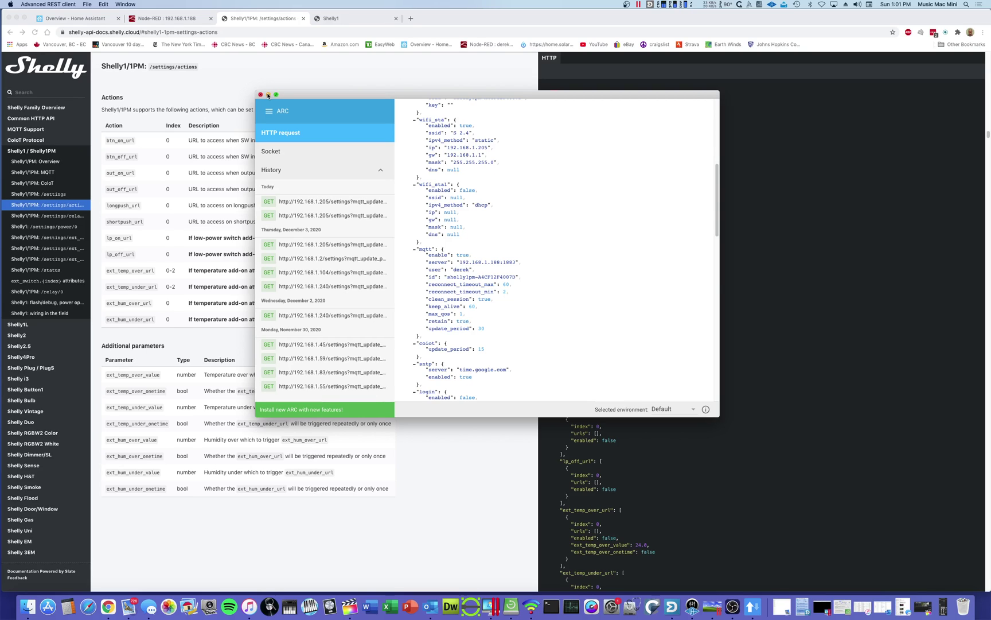
Minimize the REST client to get back to the browser
click(267, 95)
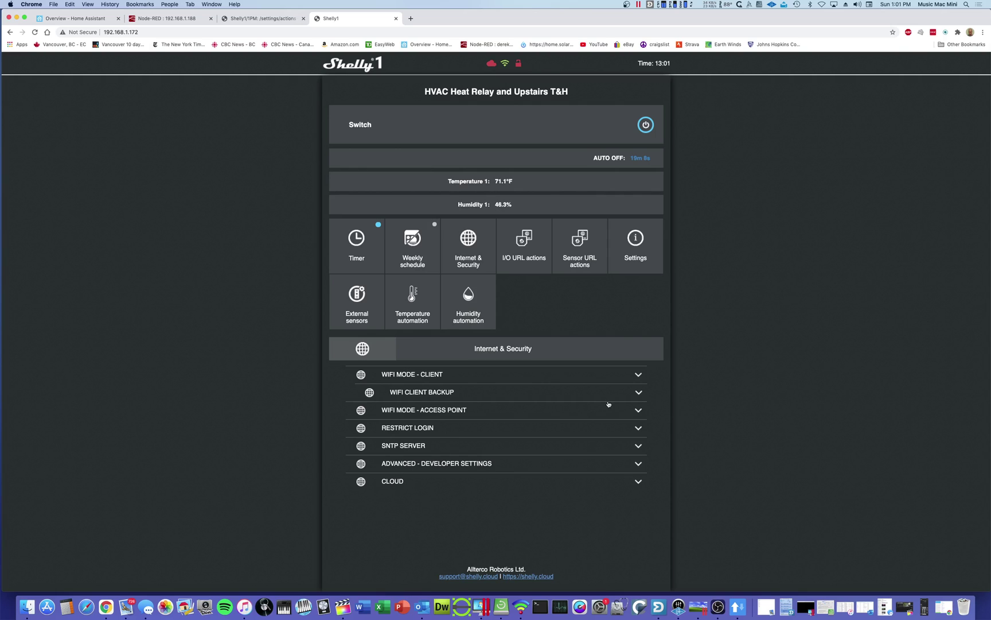
click(422, 467)
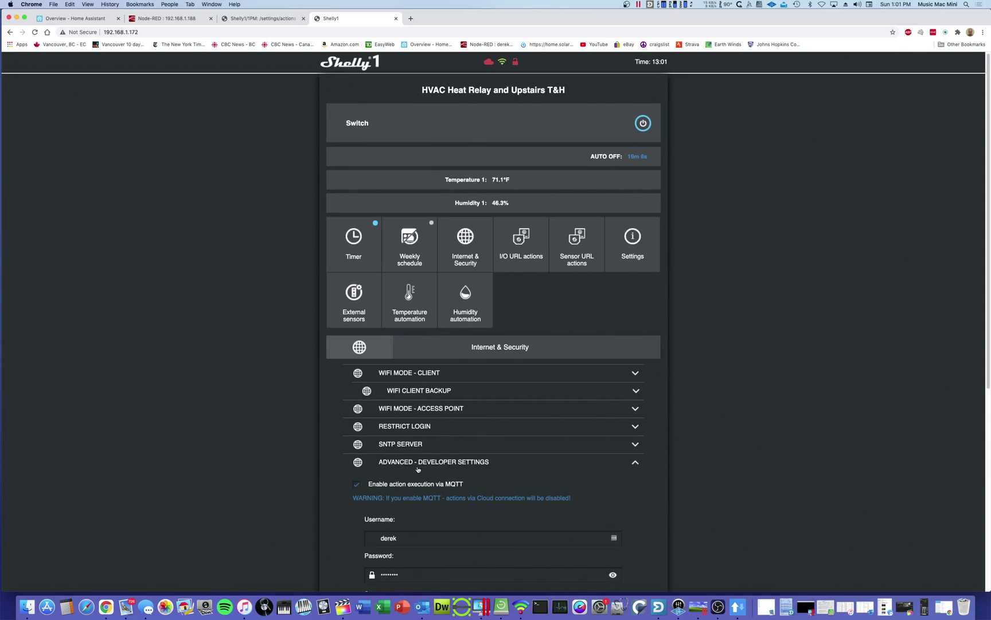
scroll(420, 473, down, 6)
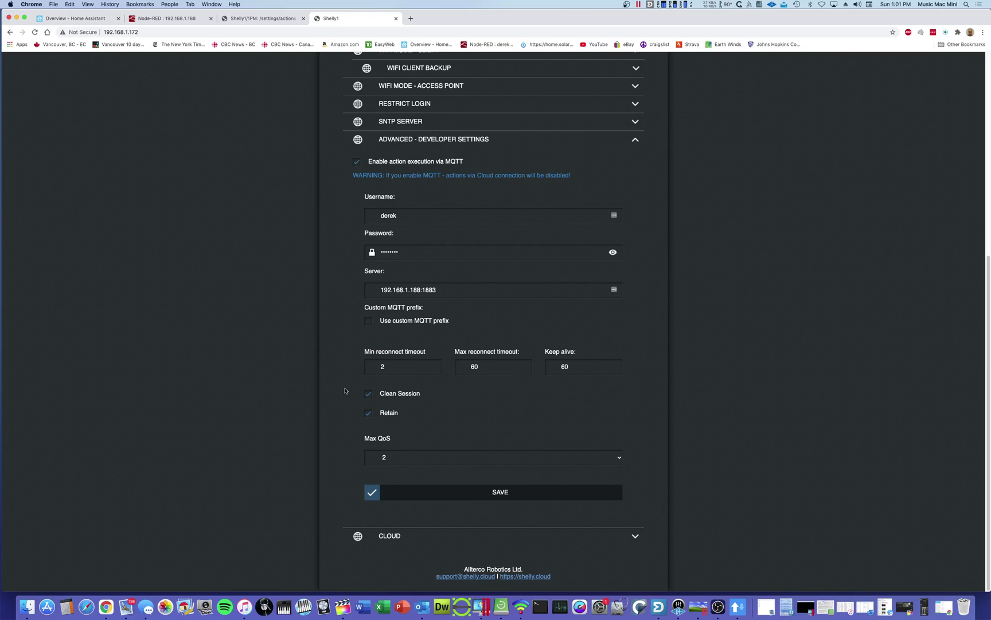
click(616, 458)
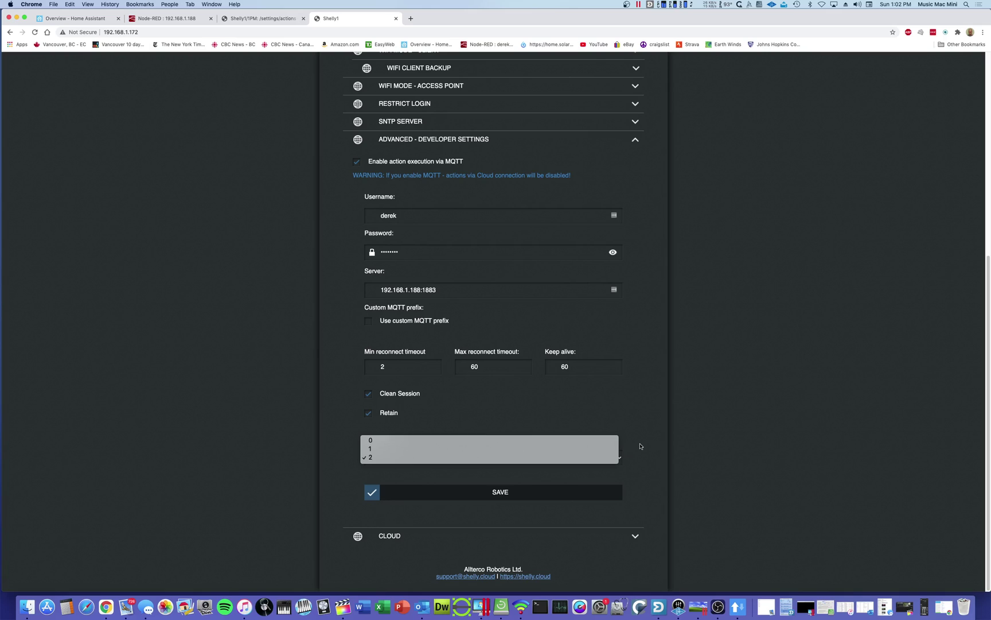
click(641, 446)
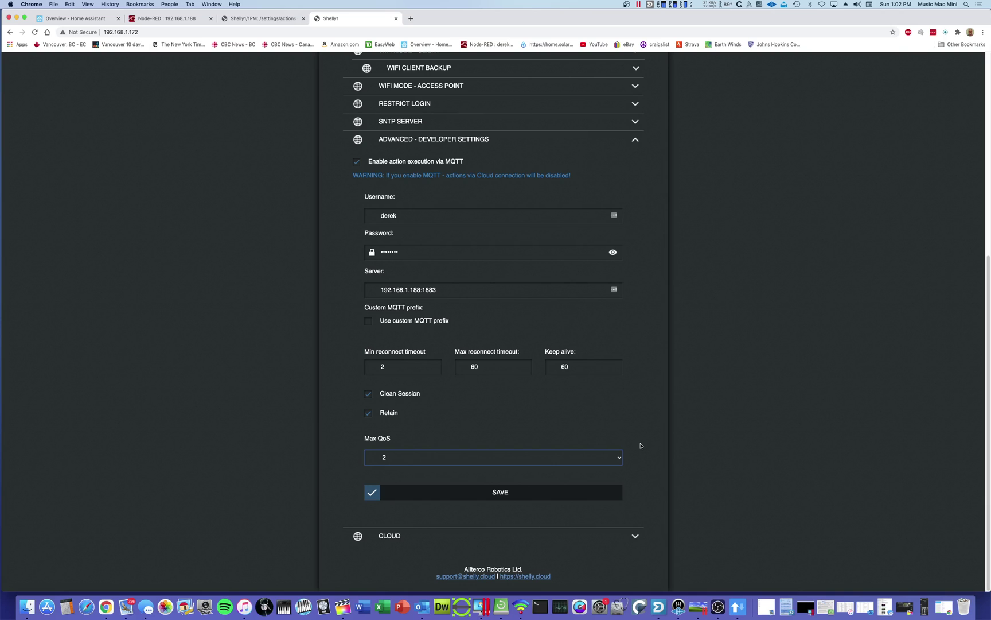
scroll(640, 446, up, 10)
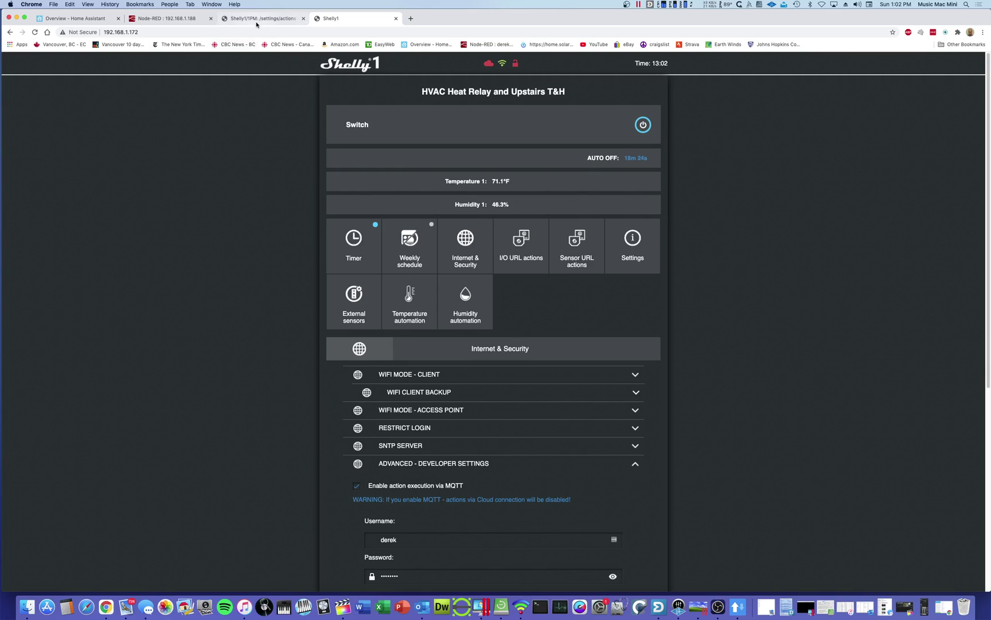
Revisit the Shelly1/1PM MQTT section in the API docs, then switch to the Home Assistant Overview
click(256, 19)
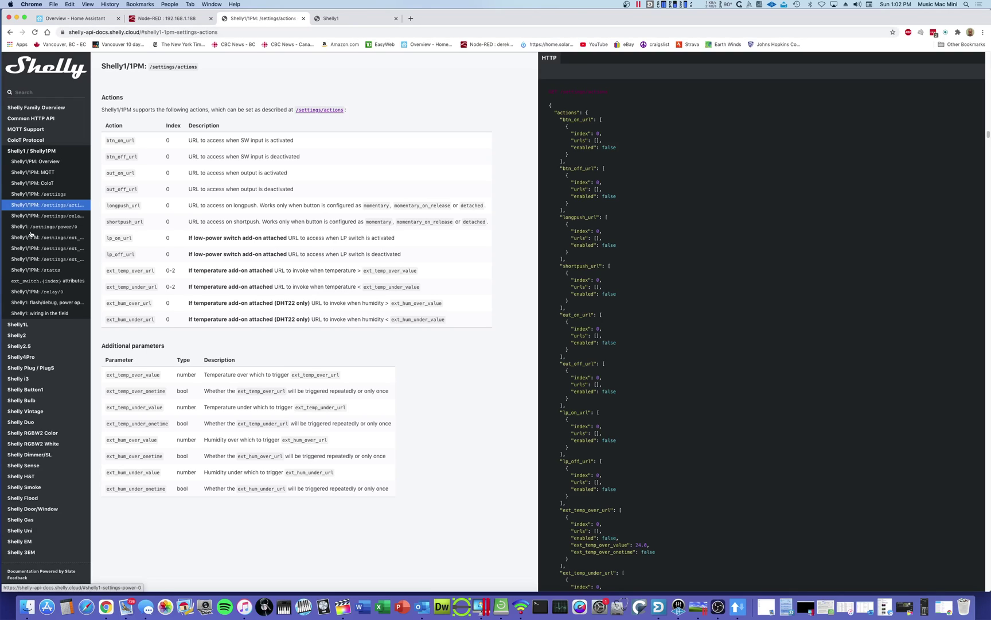
click(33, 173)
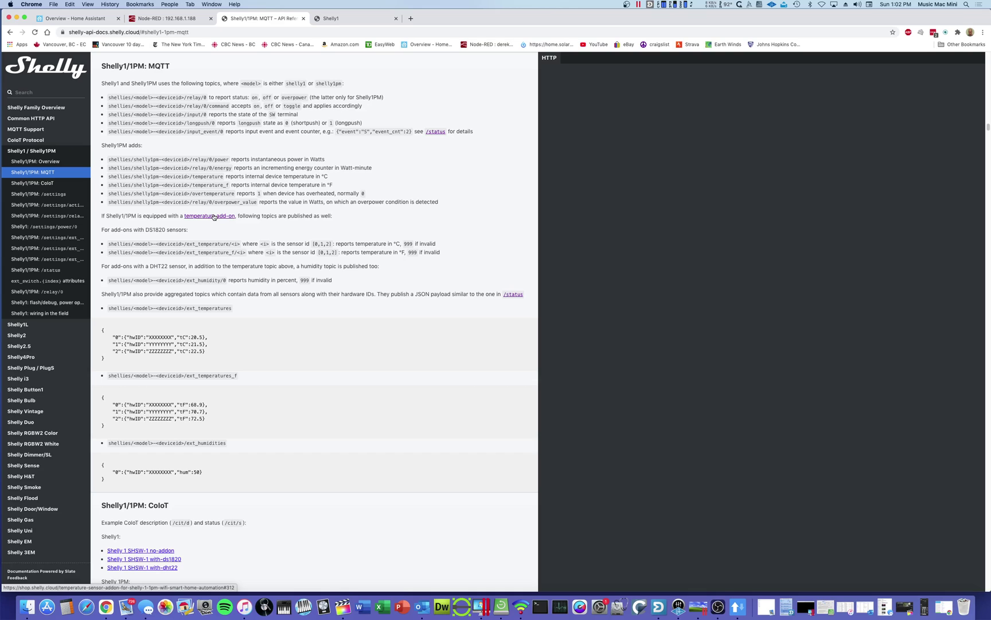
click(94, 20)
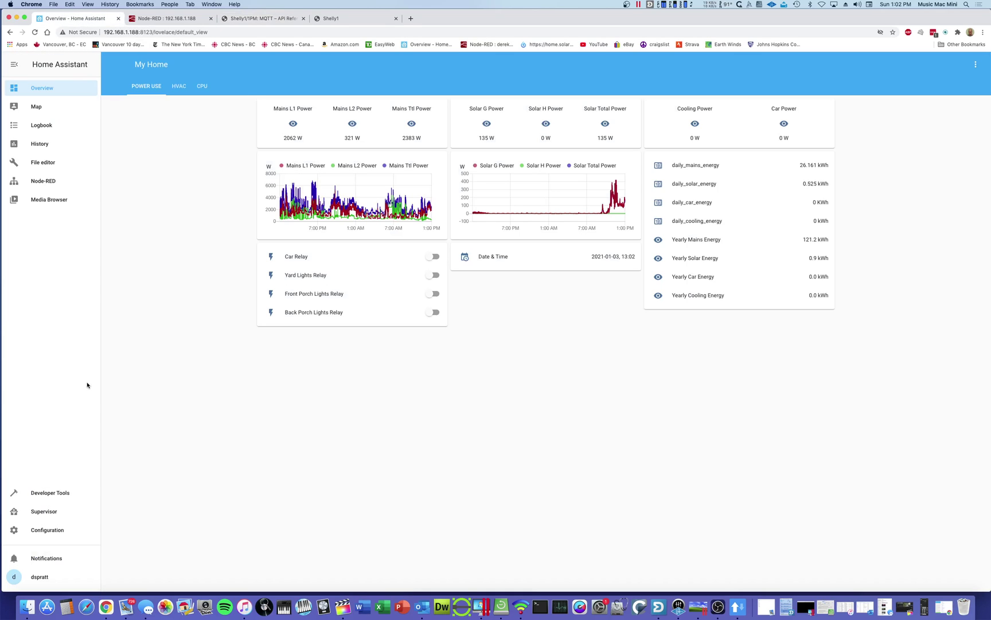
Go to Home Assistant's Configuration page
click(40, 530)
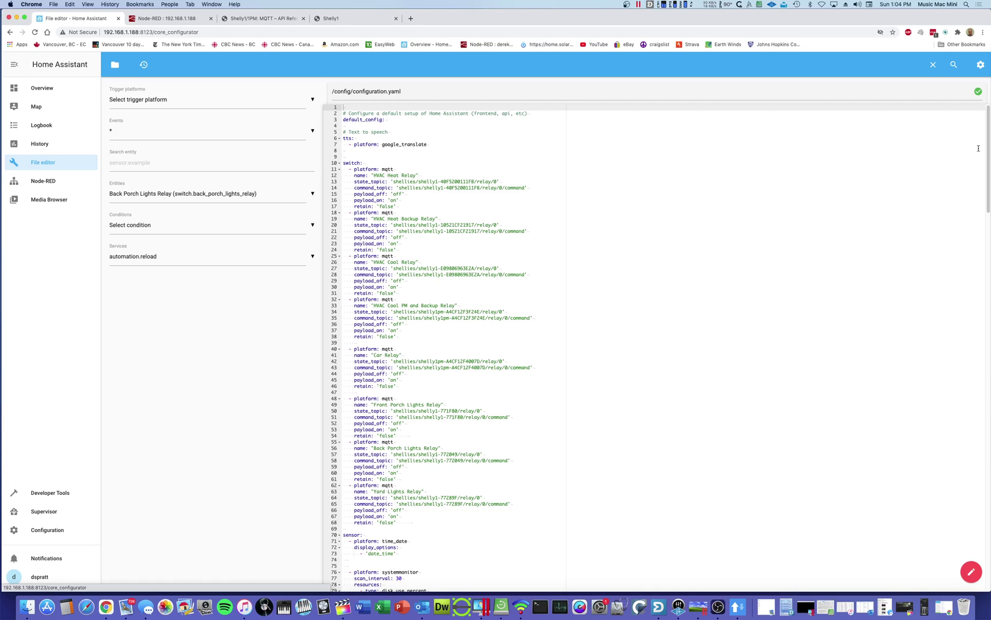
Scroll through configuration.yaml down to the daily and yearly utility_meter entries
drag(987, 148, 989, 205)
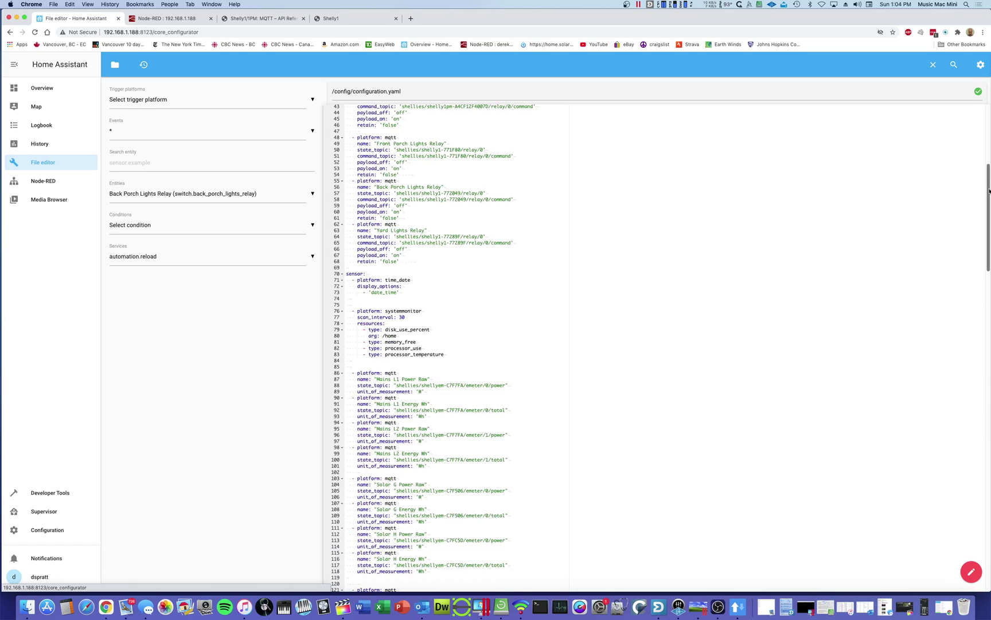
drag(989, 191, 989, 293)
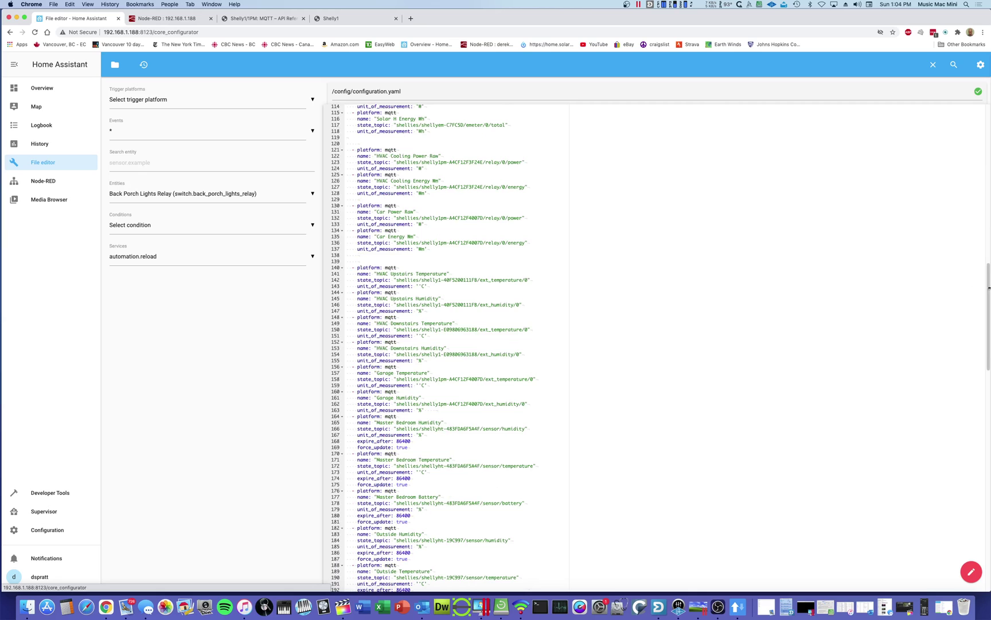
drag(989, 288, 989, 430)
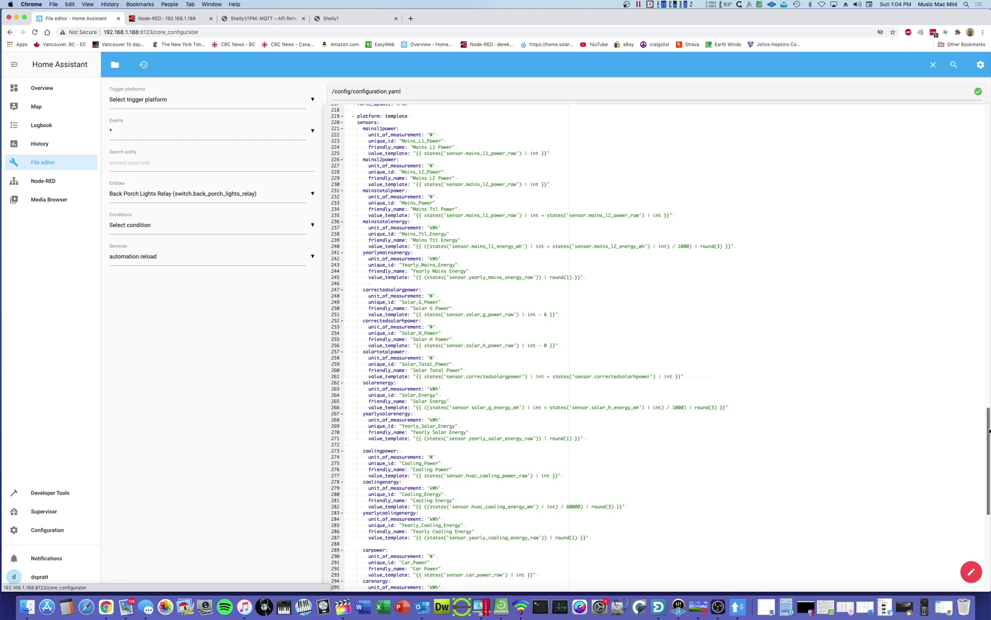
drag(989, 430, 989, 530)
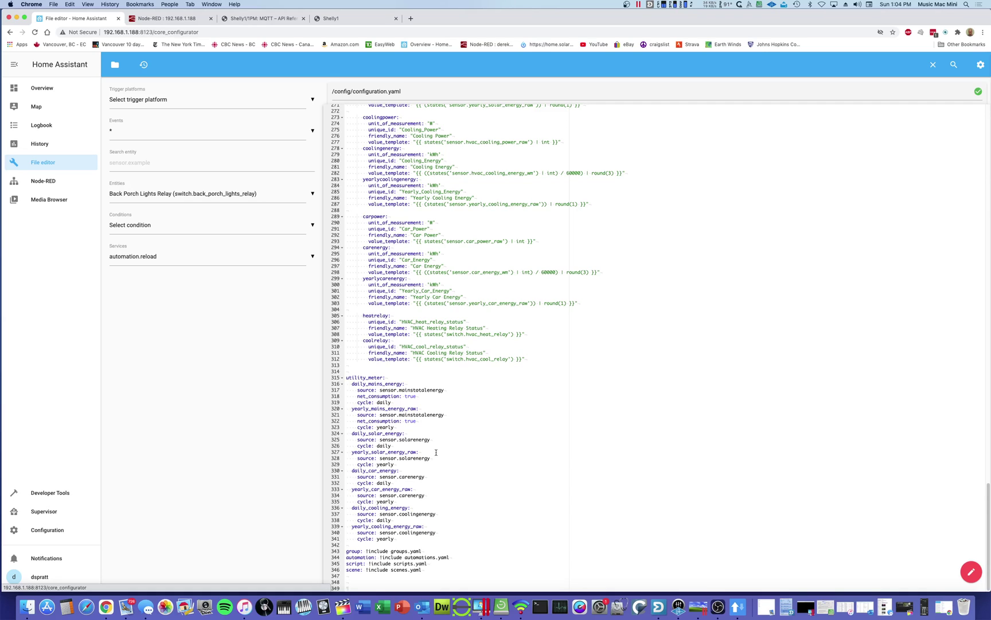
Return to the Overview dashboard and, after a look at the CPU view, settle on the HVAC view
click(30, 90)
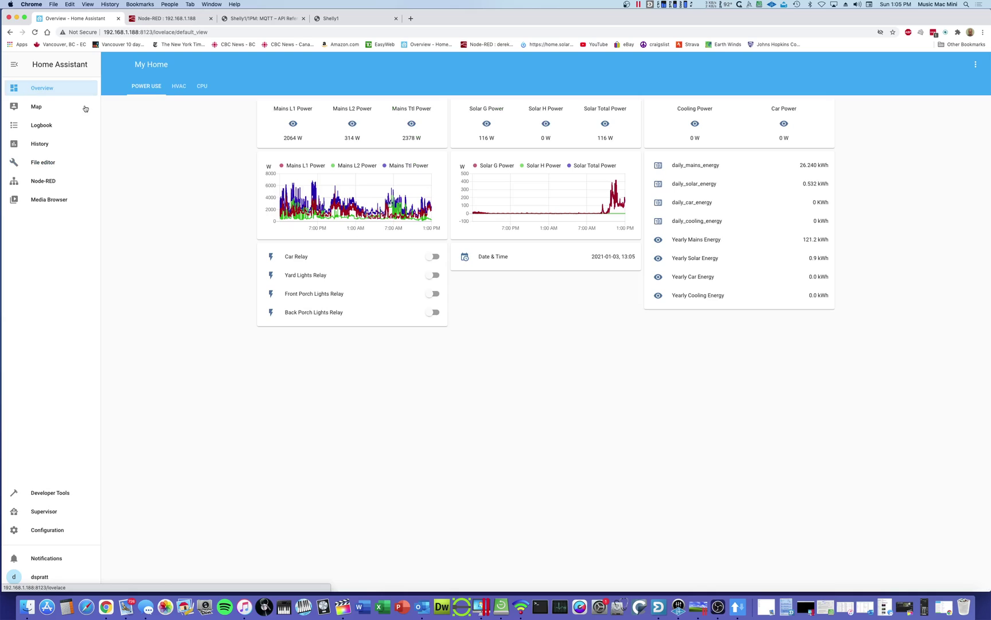
click(182, 86)
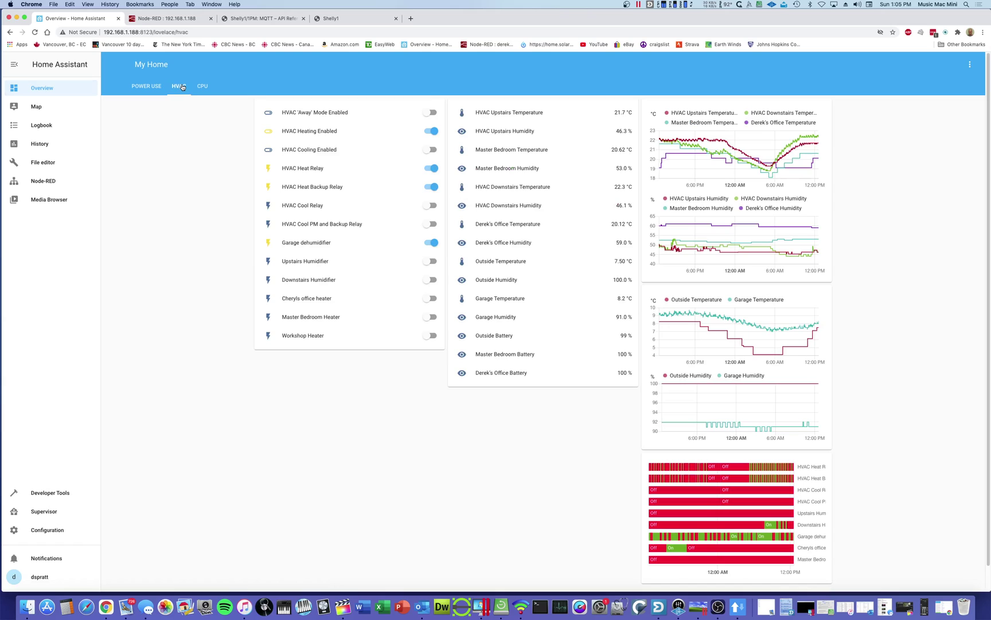
click(202, 88)
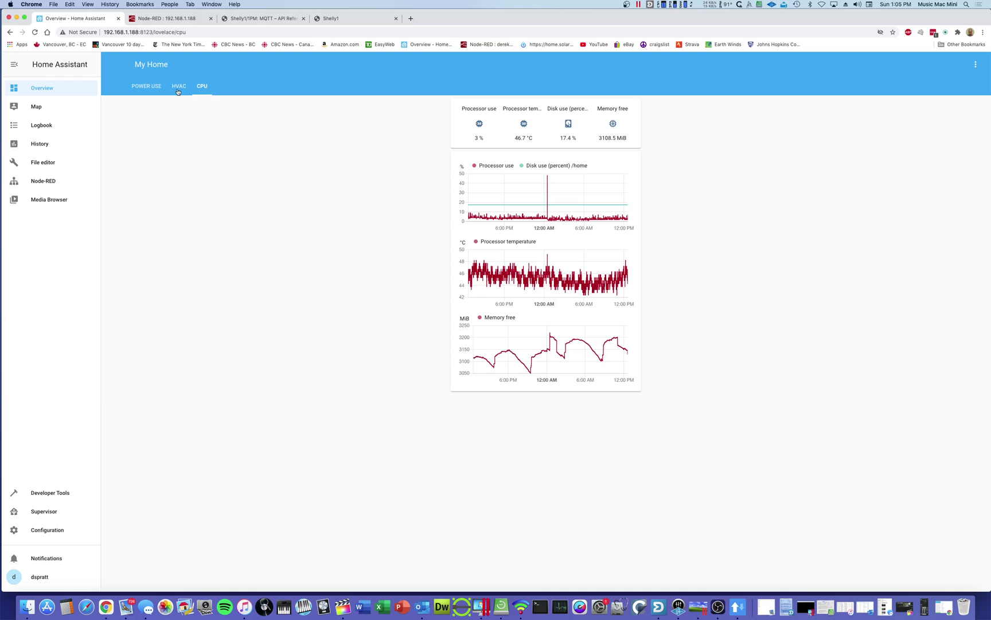
click(177, 88)
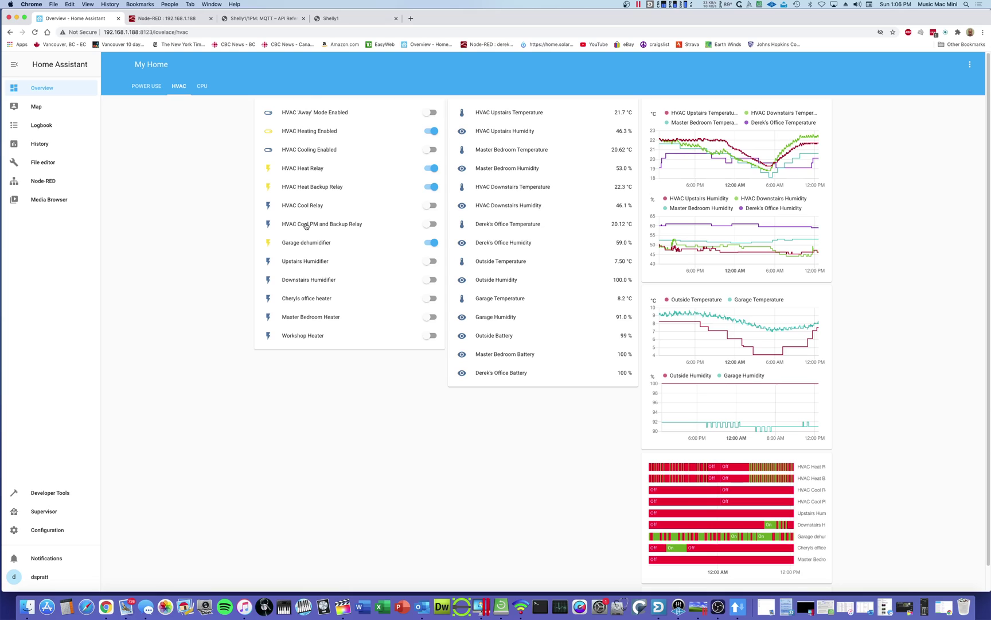
Show the HVAC Heat Relay's Timers page with auto-off set to 1200 seconds
click(346, 19)
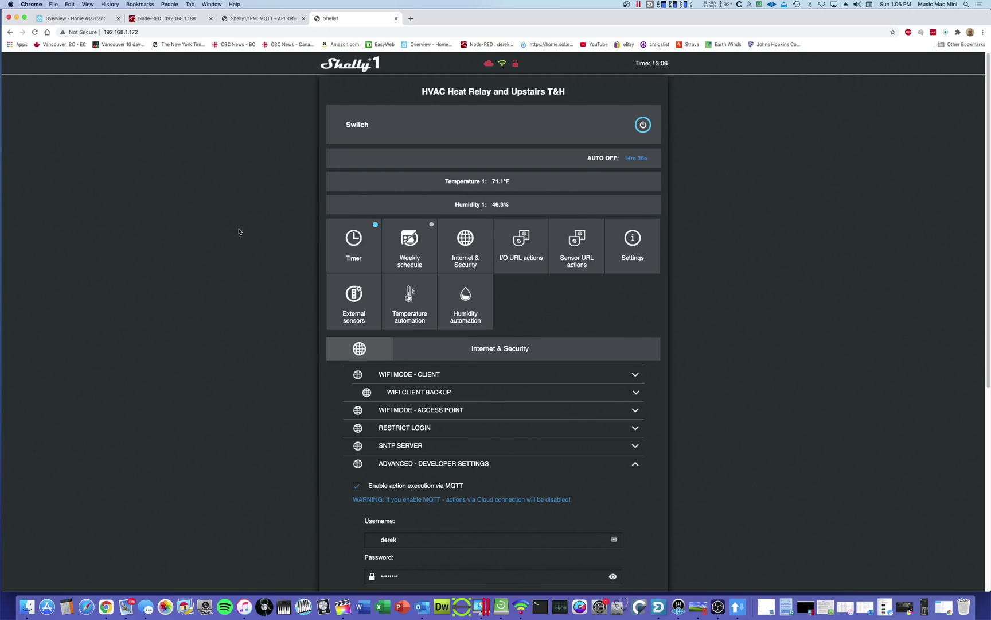
click(351, 247)
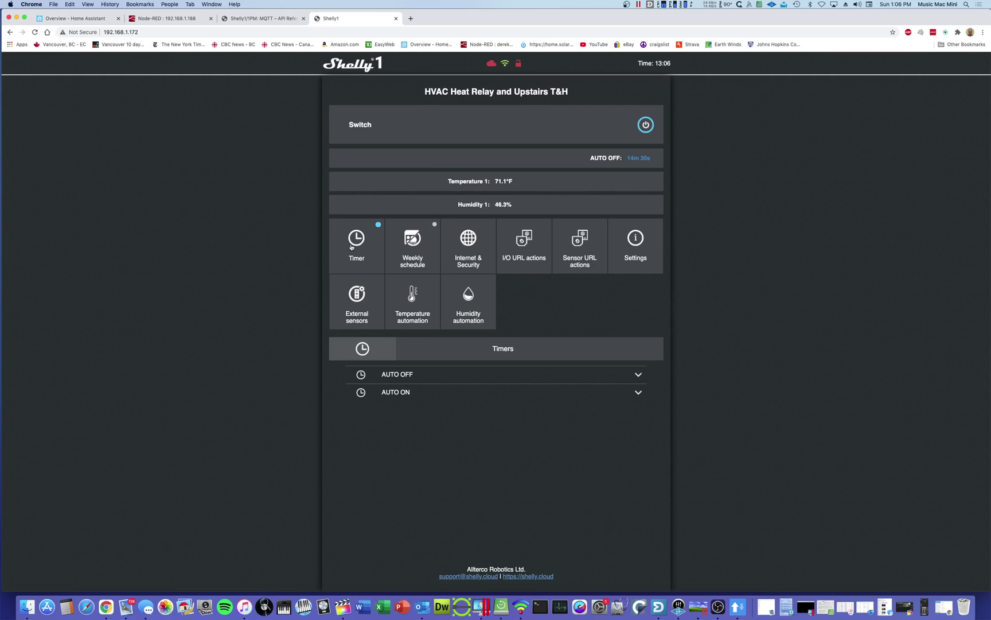
click(584, 380)
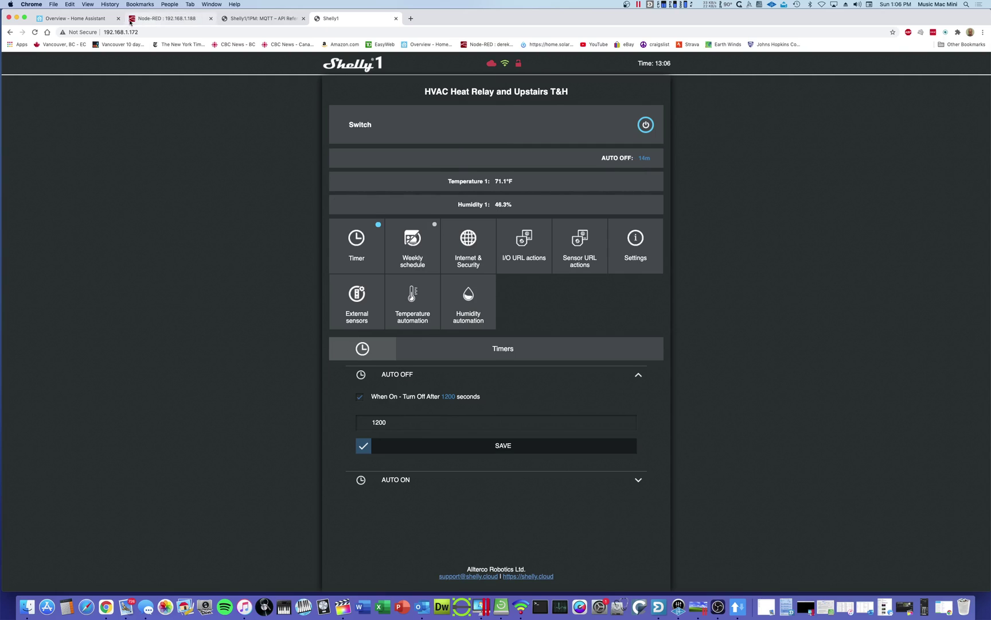
Glance at the Home Assistant HVAC dashboard, then bring up Node-RED's HVAC Temperature Control Flow
click(82, 21)
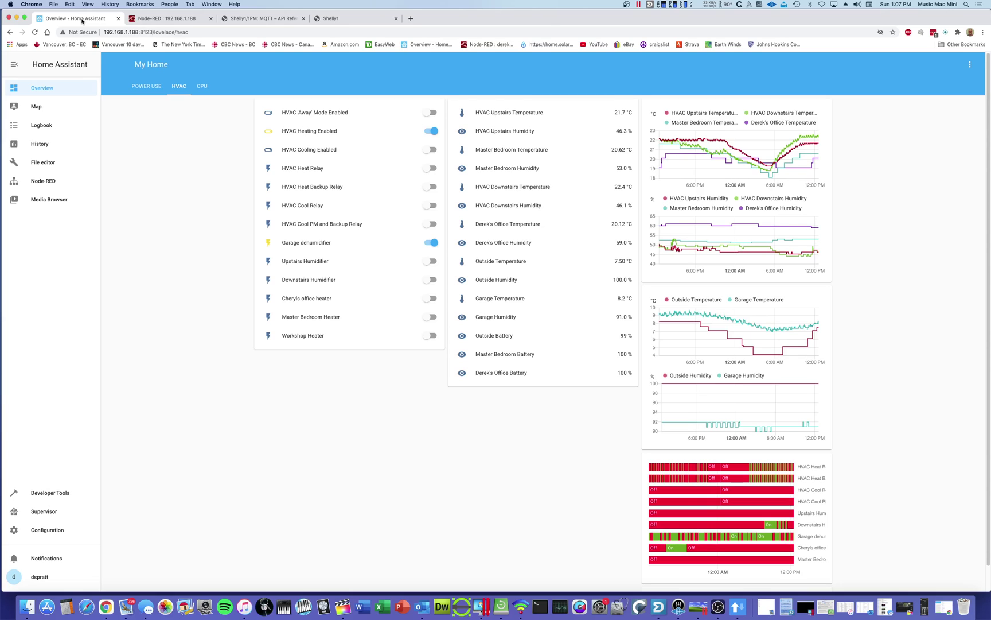
click(156, 21)
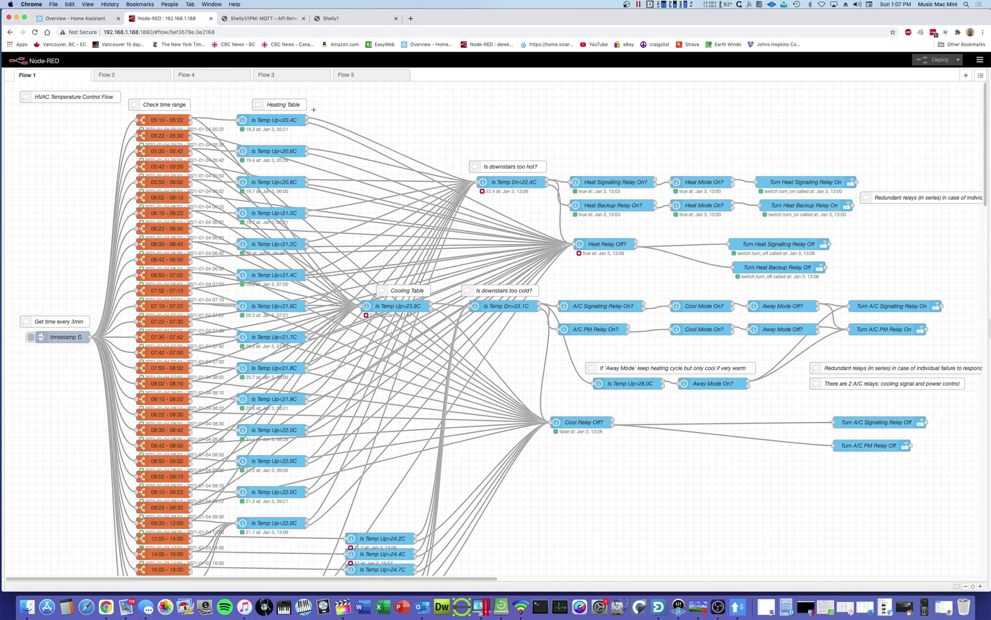
Check the temperature and humidity charts on the Home Assistant HVAC dashboard
click(74, 18)
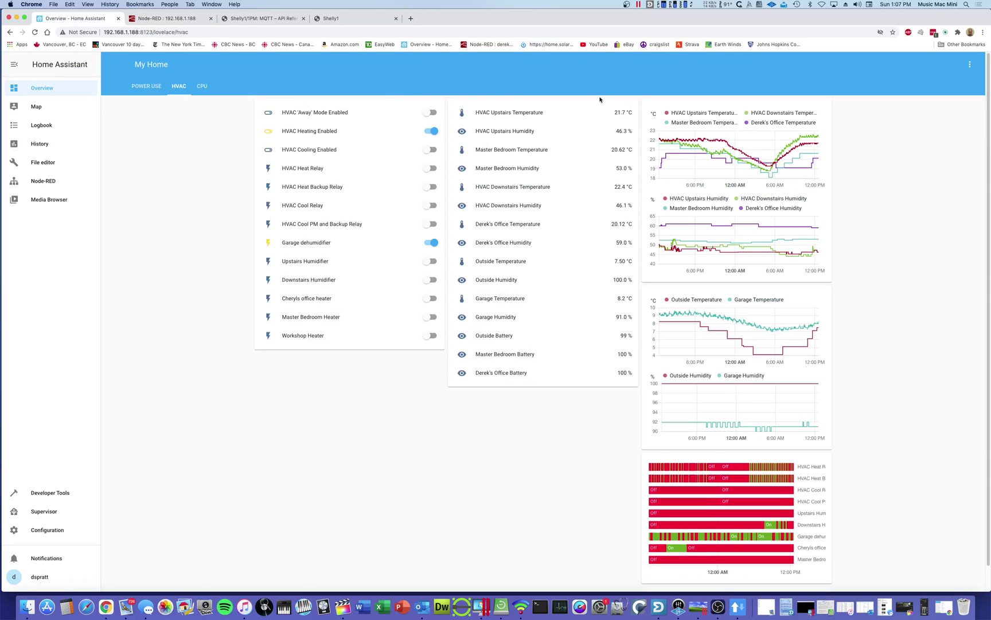
mouse_move(733, 141)
mouse_move(796, 139)
Look over Node-RED's HVAC flow, then move to Flow 5, the MQTT Monitoring & Test Flow
click(173, 19)
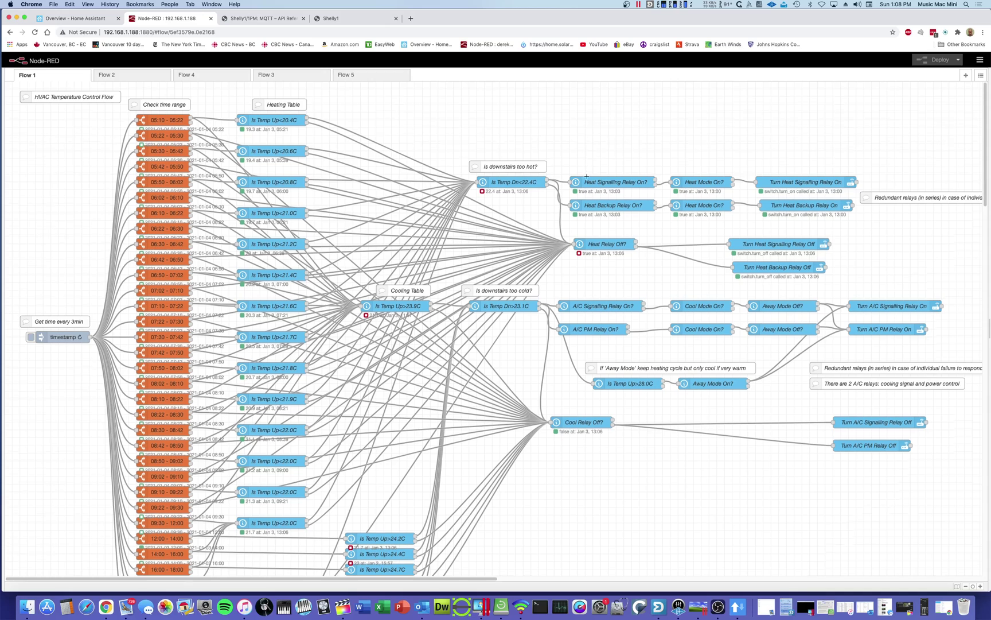
scroll(587, 179, down, 5)
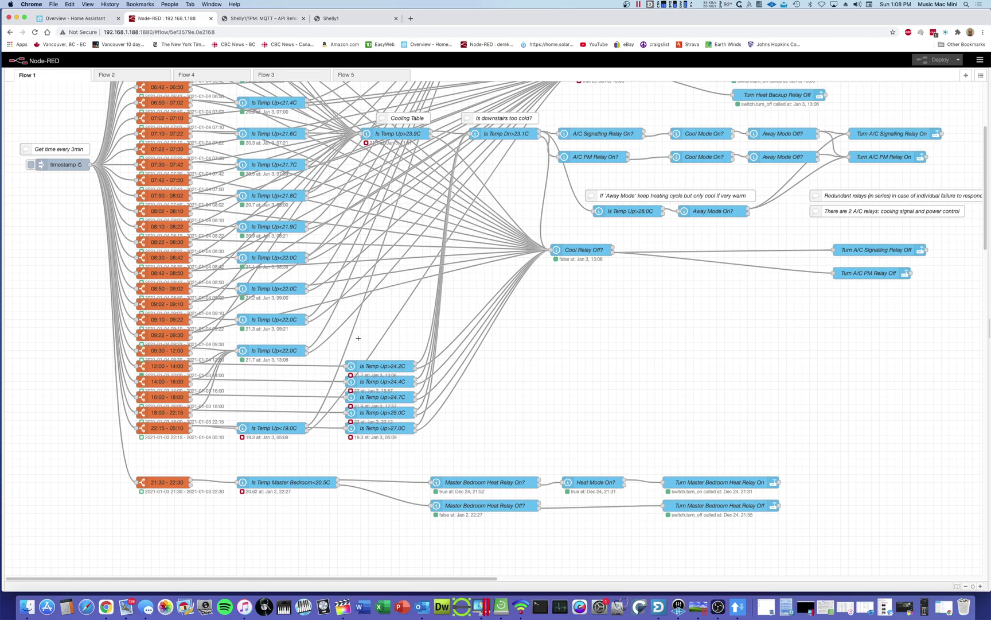
scroll(358, 338, up, 5)
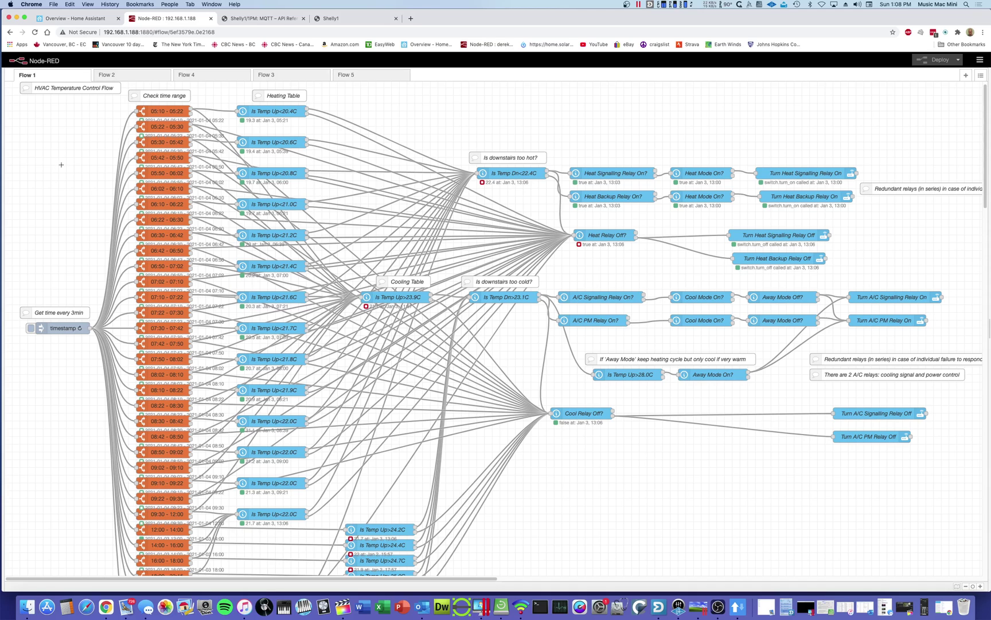
click(355, 76)
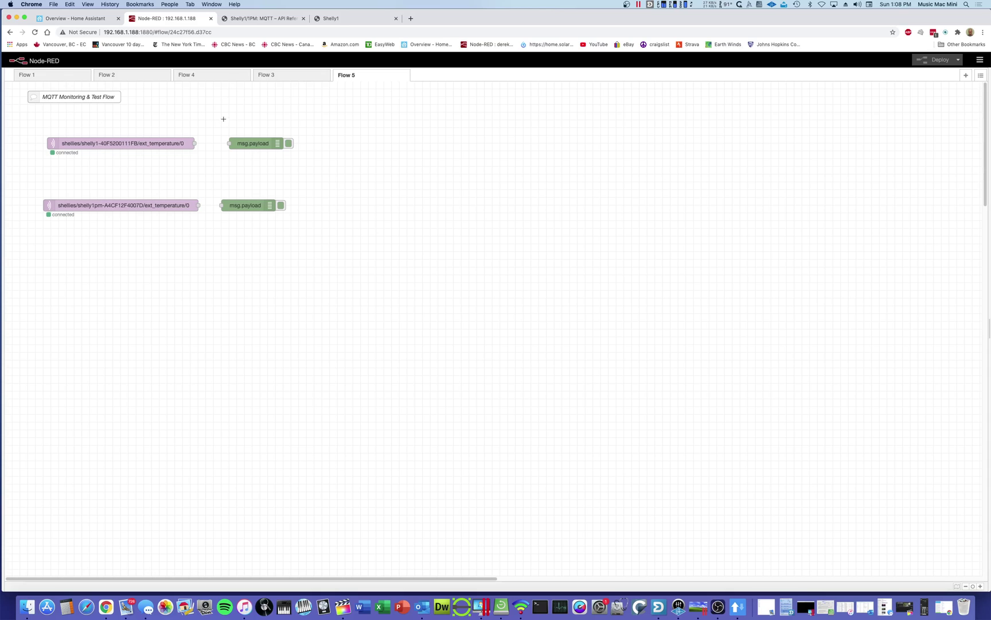
Return to Flow 1, the HVAC Temperature Control Flow with its time ranges and relay nodes
click(42, 75)
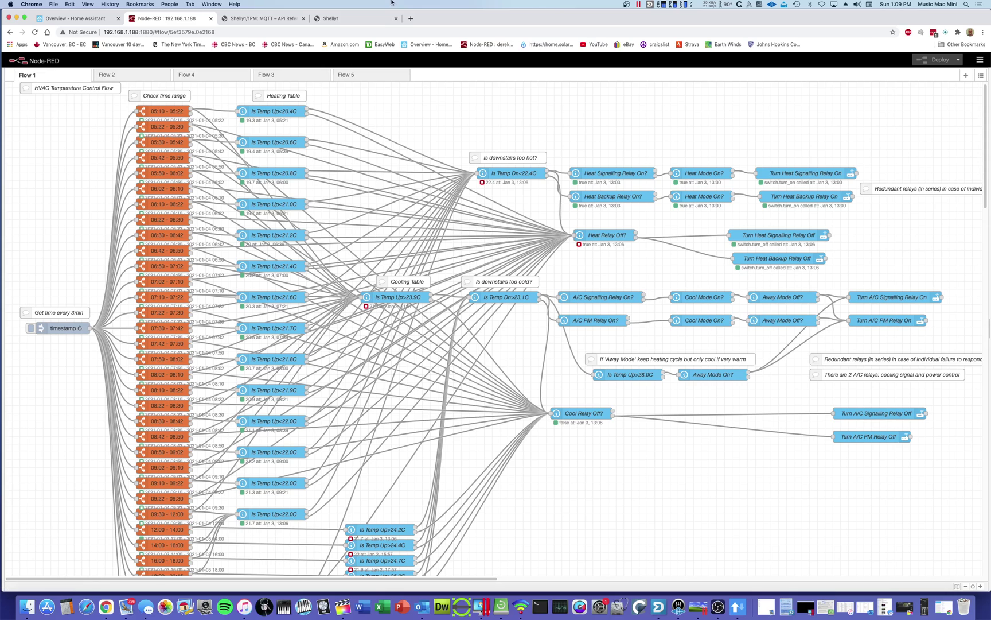
Move through Flow 2 (HVAC Humidity), Flow 4 (Lighting), then Flow 3 (Component & System WatchDog)
click(115, 77)
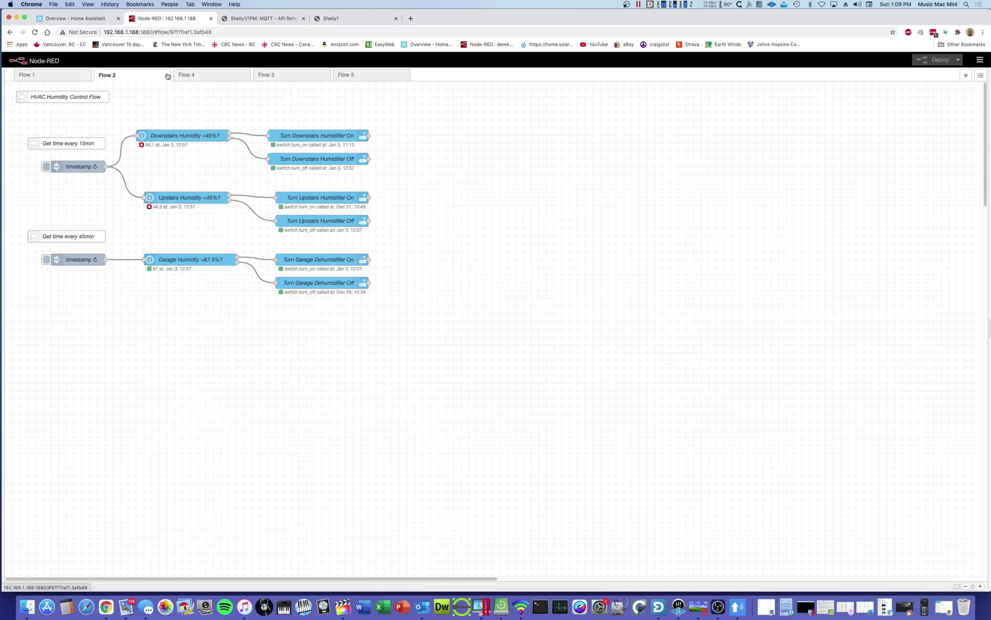
click(207, 75)
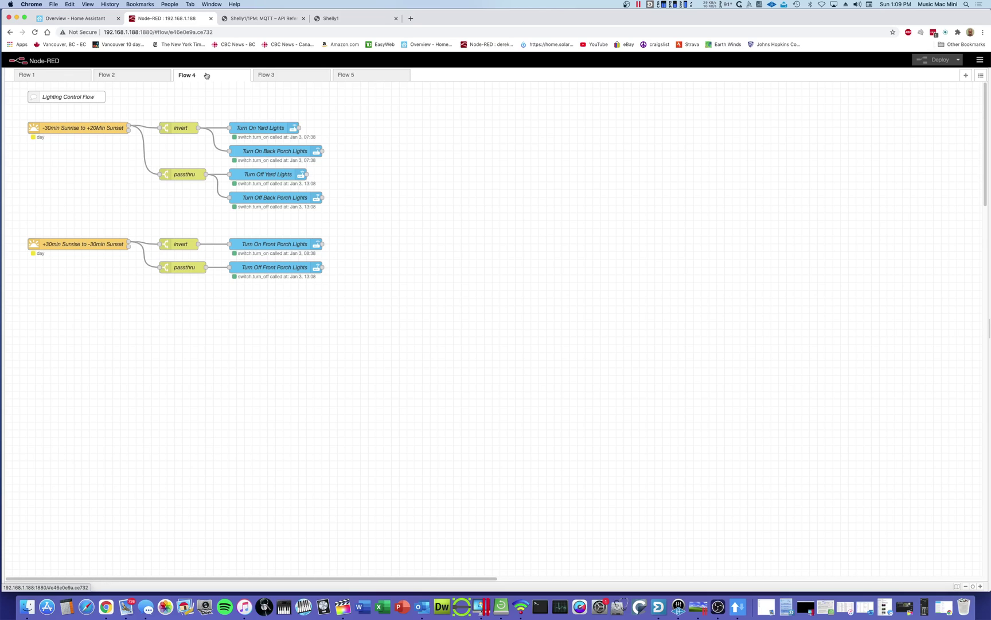
click(273, 74)
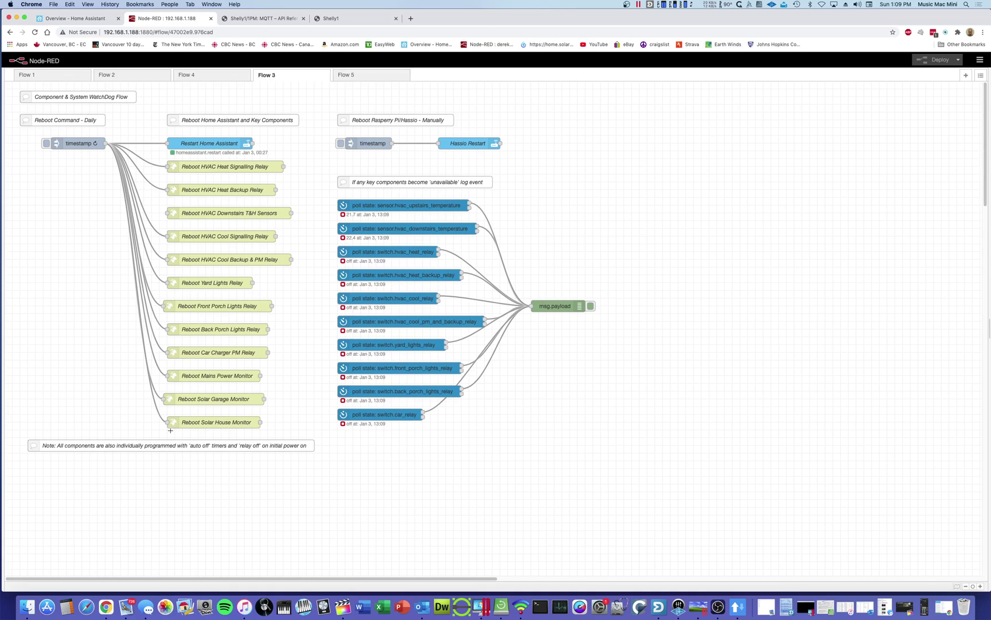
click(214, 143)
double_click(214, 143)
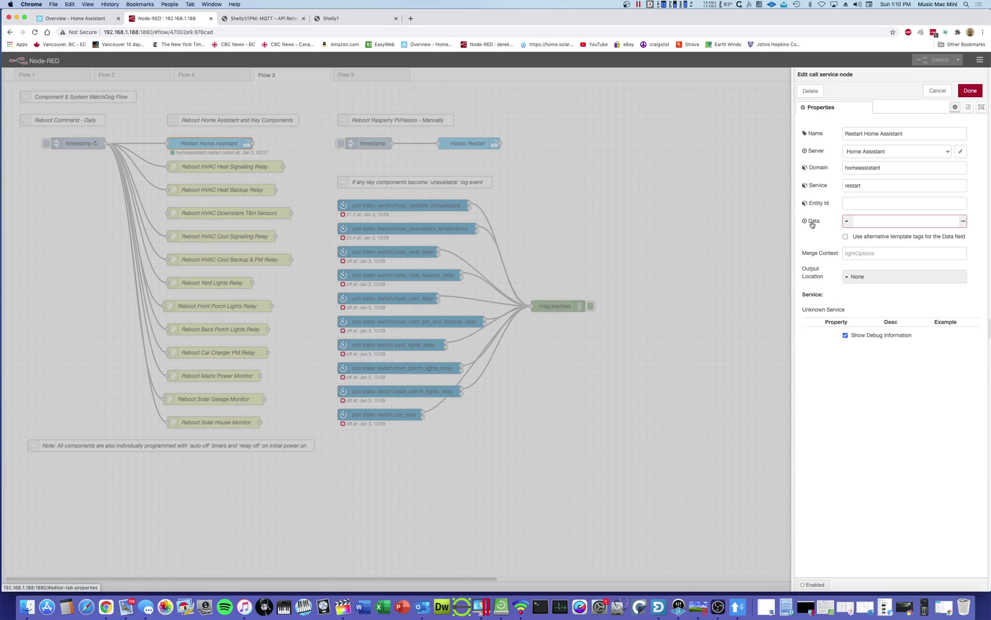
click(935, 91)
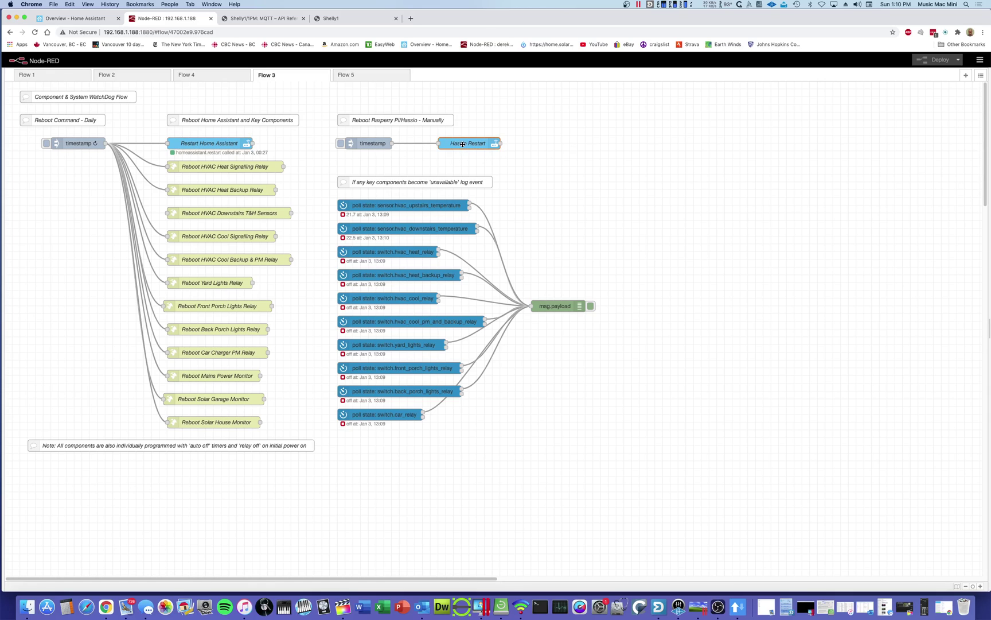
double_click(463, 144)
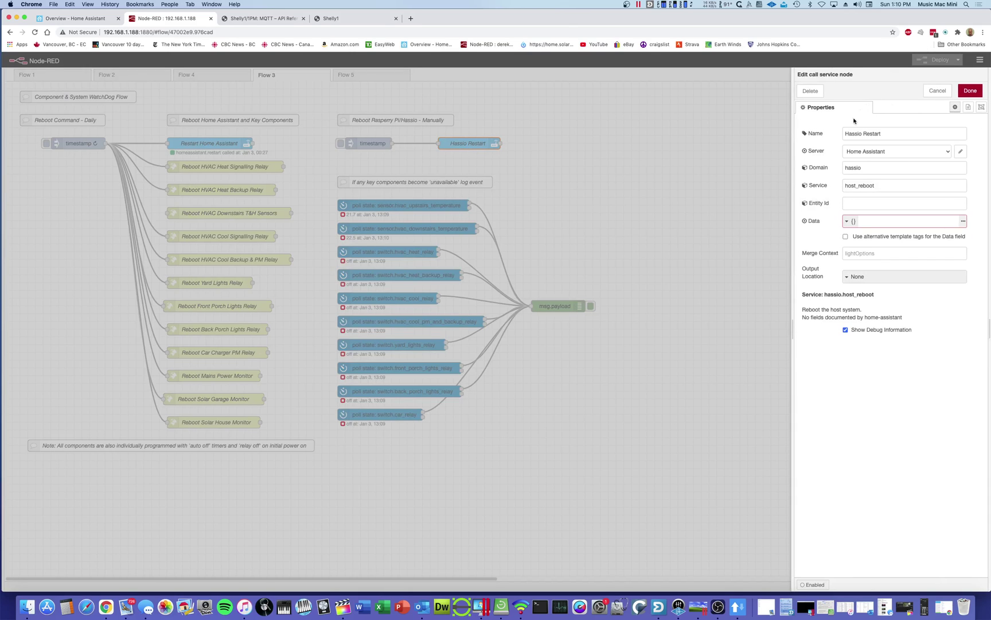
click(937, 91)
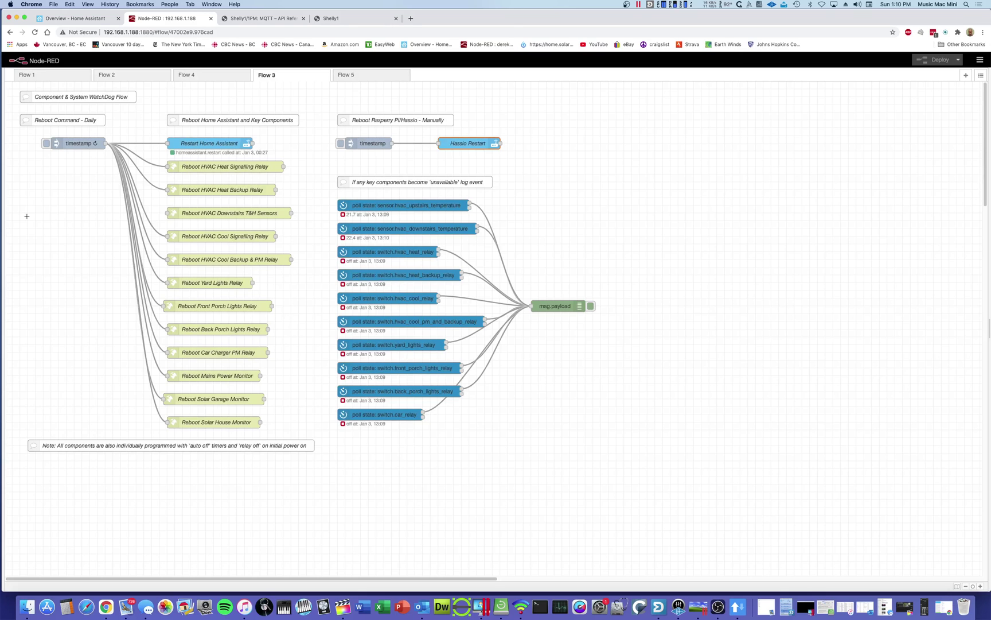
click(39, 216)
click(196, 167)
double_click(196, 167)
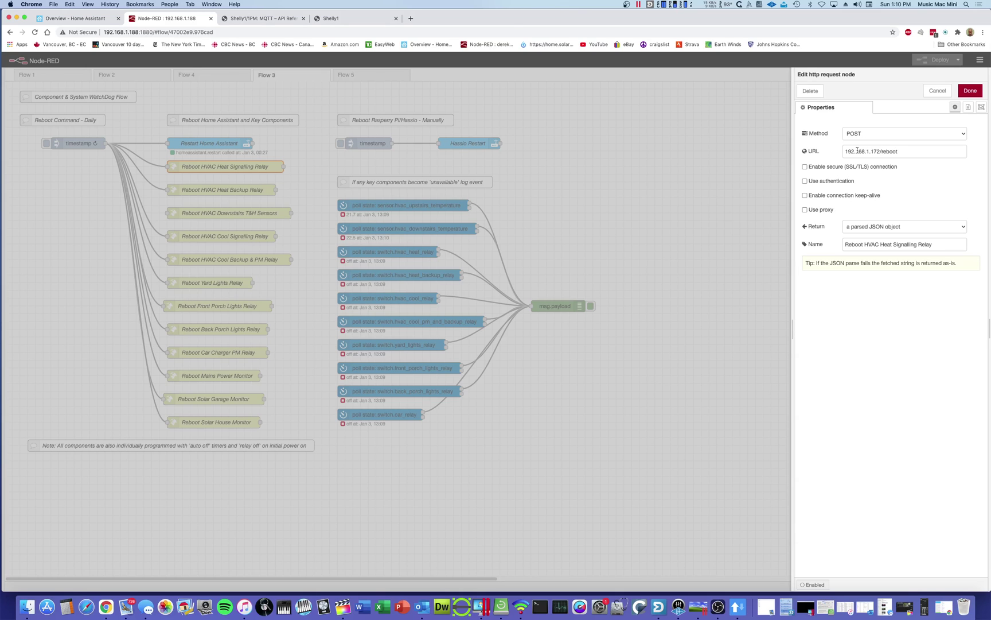
click(938, 92)
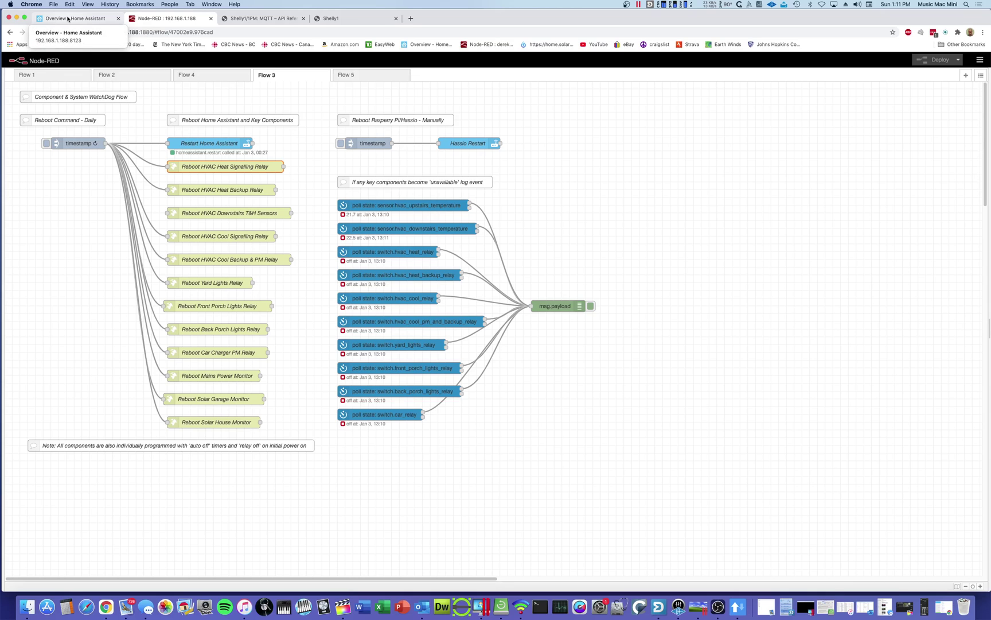
Switch to the 'Overview - Home Assistant' browser tab showing the HVAC relay switches and graphs
click(68, 19)
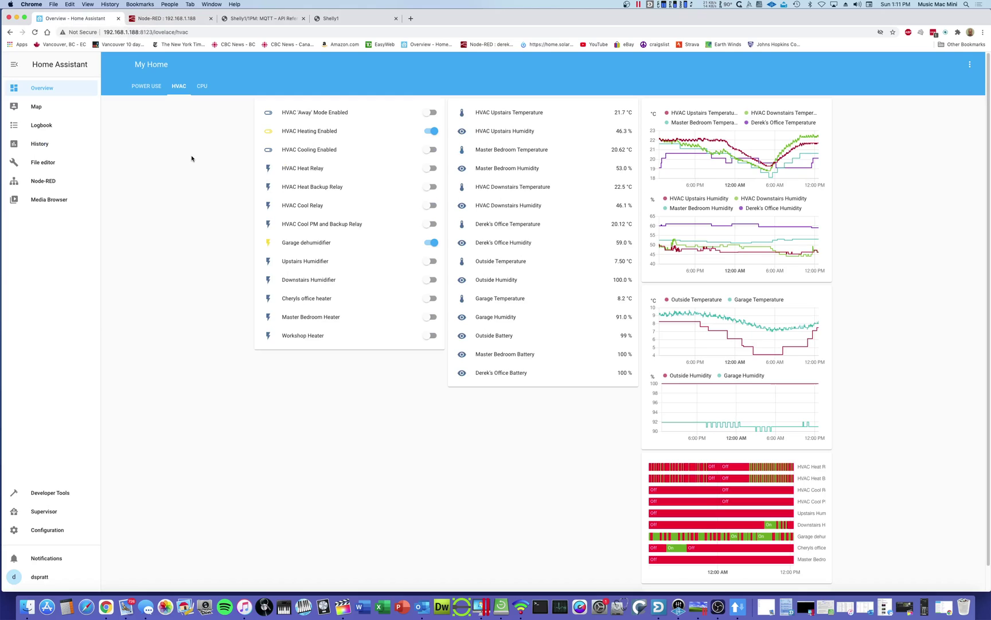